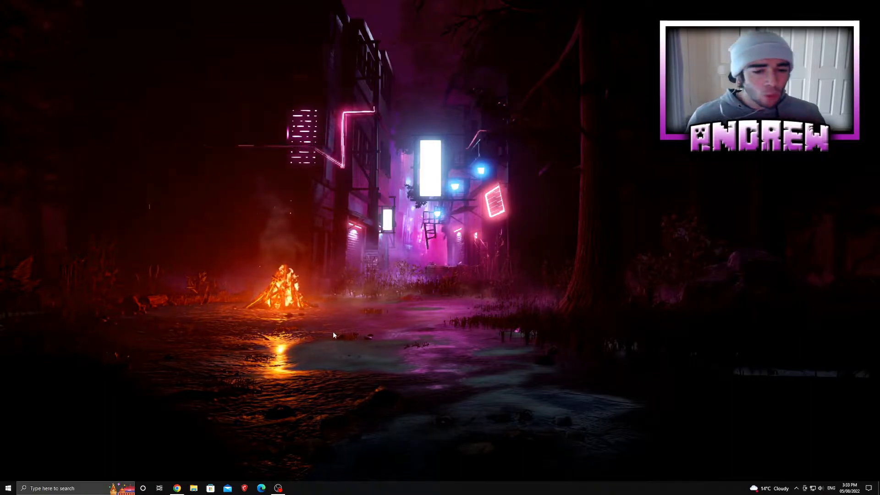
Switch to the browser and run a Google search for "mouse cursor"
{"action": "key", "text": "alt+Tab"}
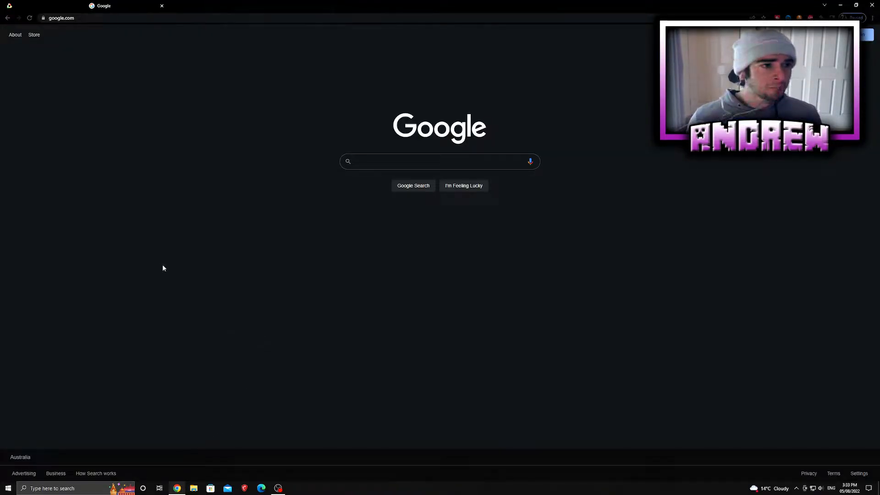
{"action": "left_click", "coordinate": [395, 161]}
{"action": "type", "text": "mouse cursor"}
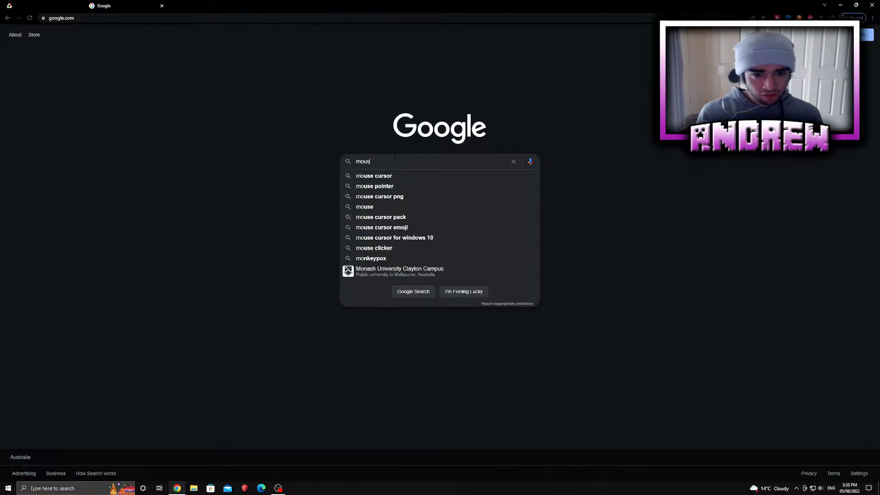
{"action": "key", "text": "Return"}
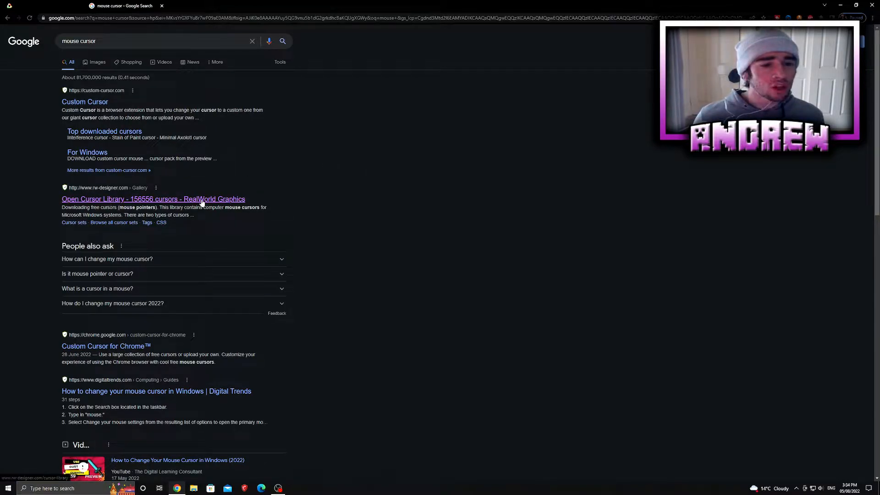
Open the Open Cursor Library result and search it for "halo cursors"
{"action": "left_click", "coordinate": [137, 200]}
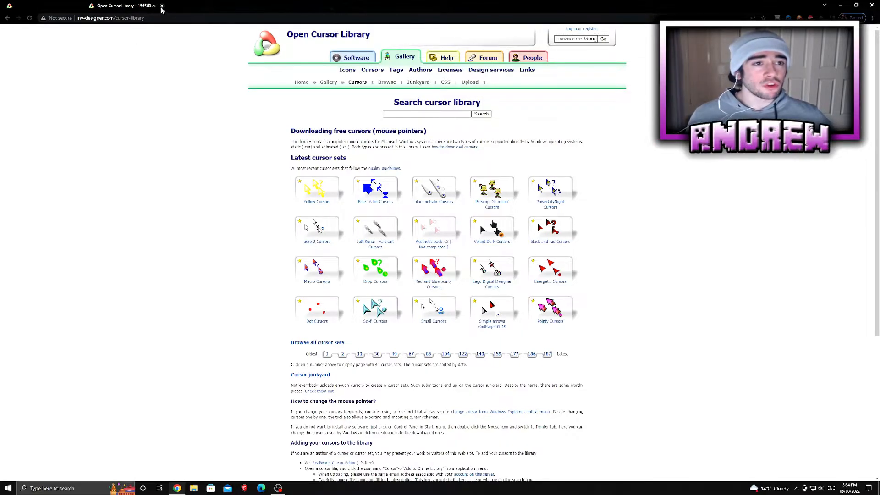
{"action": "scroll", "coordinate": [147, 110], "scroll_direction": "down", "scroll_amount": 1}
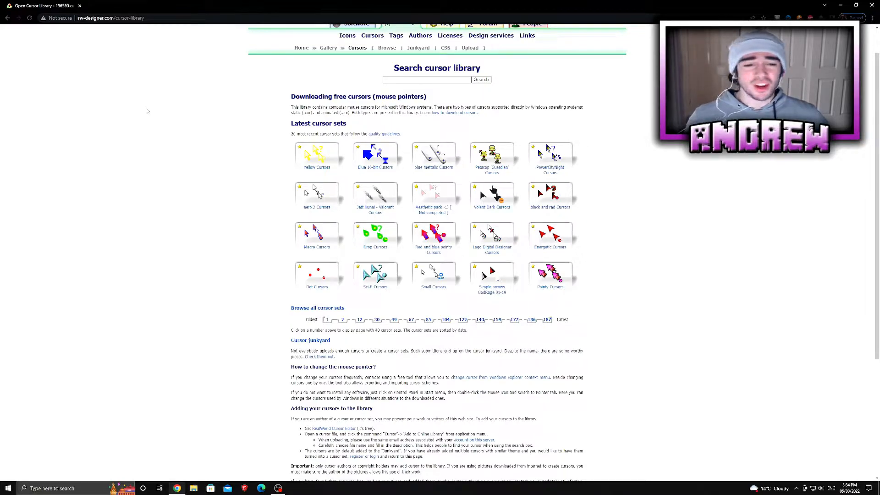
{"action": "scroll", "coordinate": [146, 110], "scroll_direction": "up", "scroll_amount": 1}
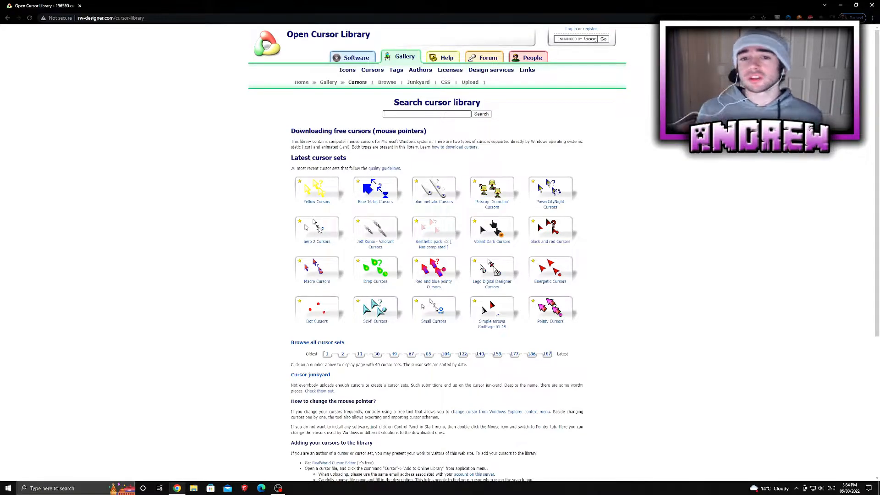
{"action": "type", "text": "hello"}
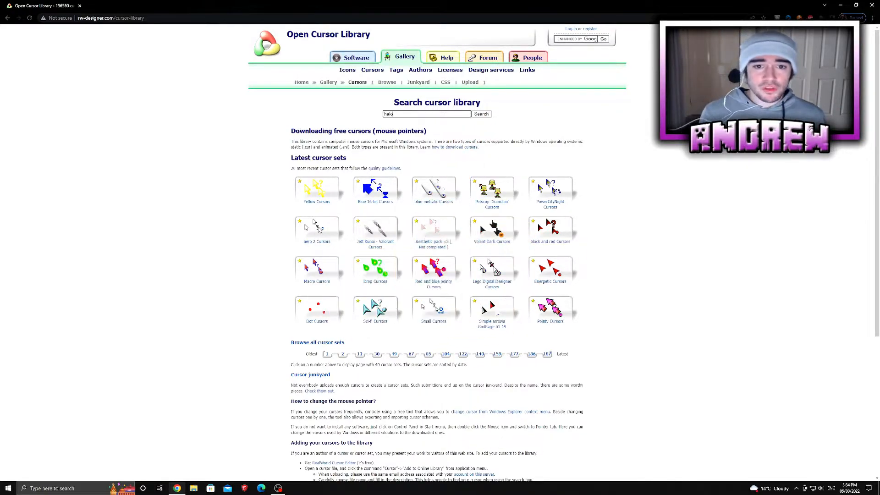
{"action": "key", "text": "Return"}
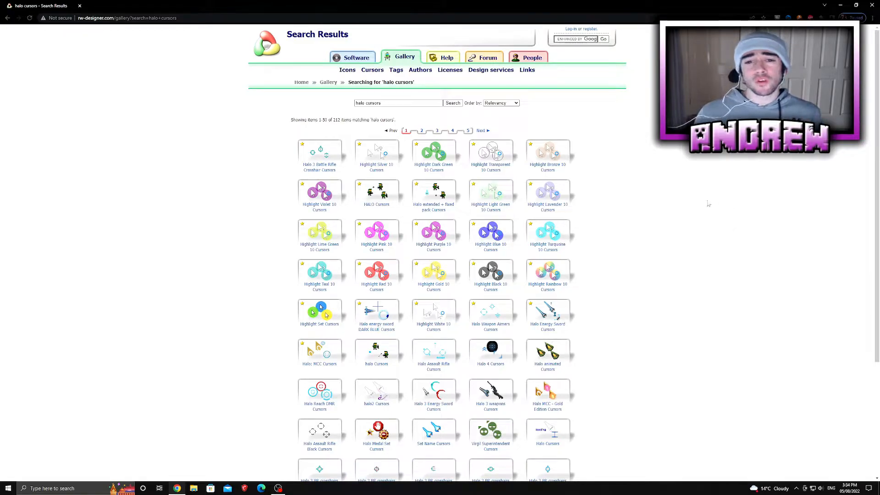
{"action": "scroll", "coordinate": [694, 199], "scroll_direction": "down", "scroll_amount": 3}
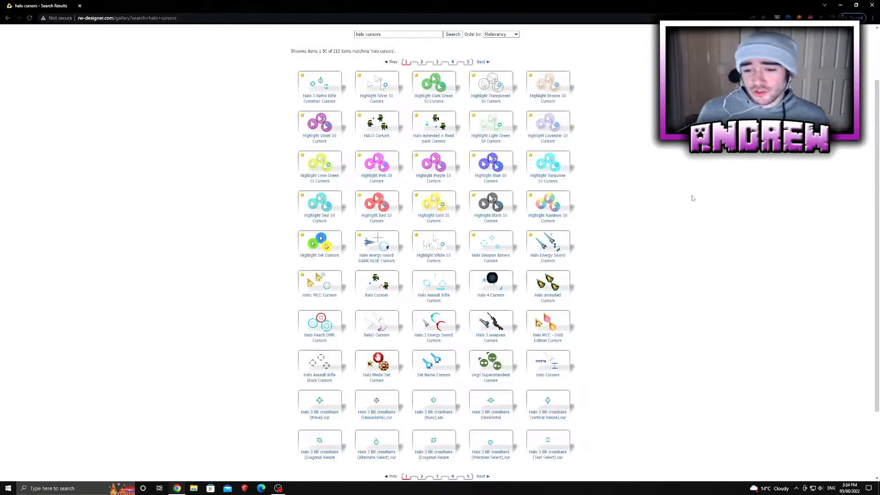
{"action": "scroll", "coordinate": [692, 198], "scroll_direction": "up", "scroll_amount": 2}
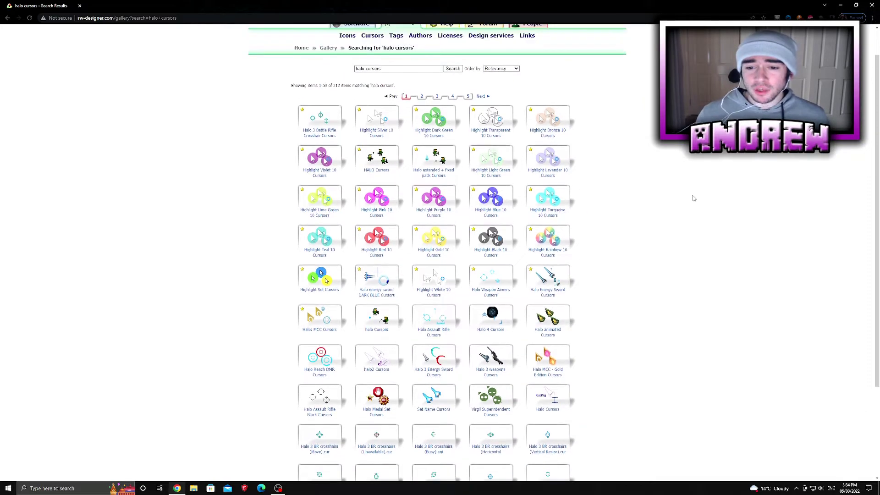
Open the Halo Energy Sword set and download the animated Halo Energy Sword by NB6 cursor
{"action": "left_click", "coordinate": [547, 281]}
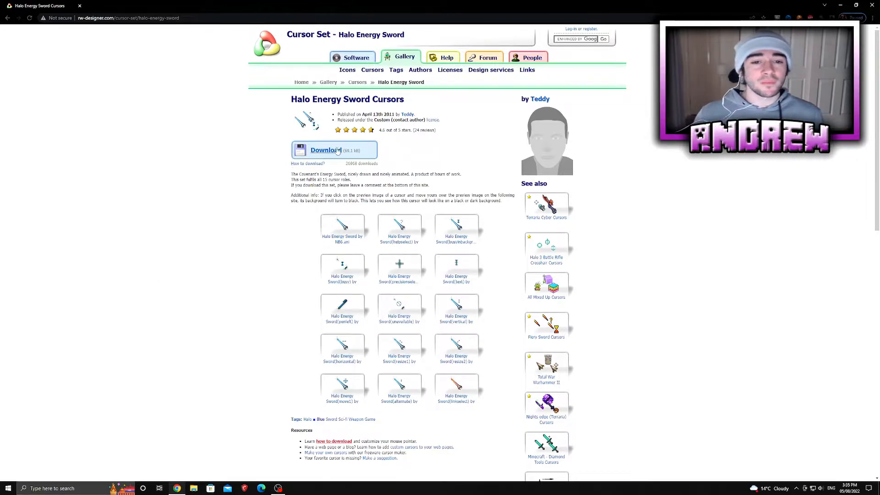
{"action": "key", "text": "ctrl+a"}
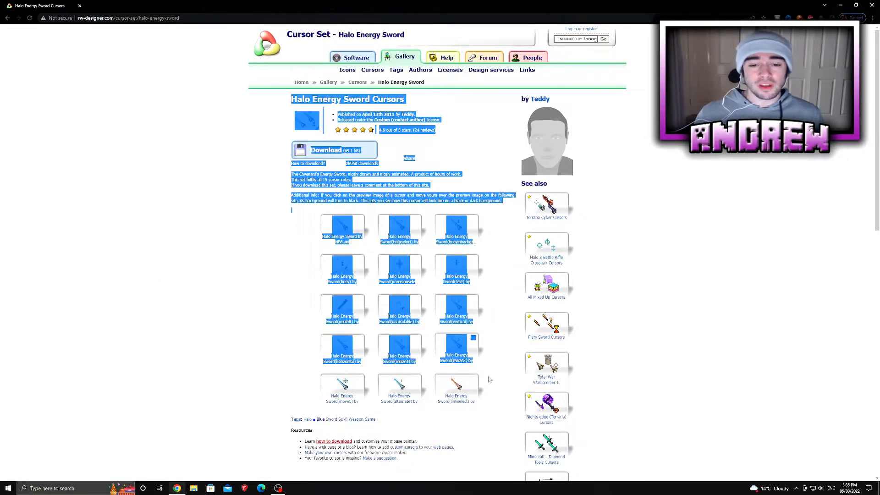
{"action": "left_click", "coordinate": [273, 220]}
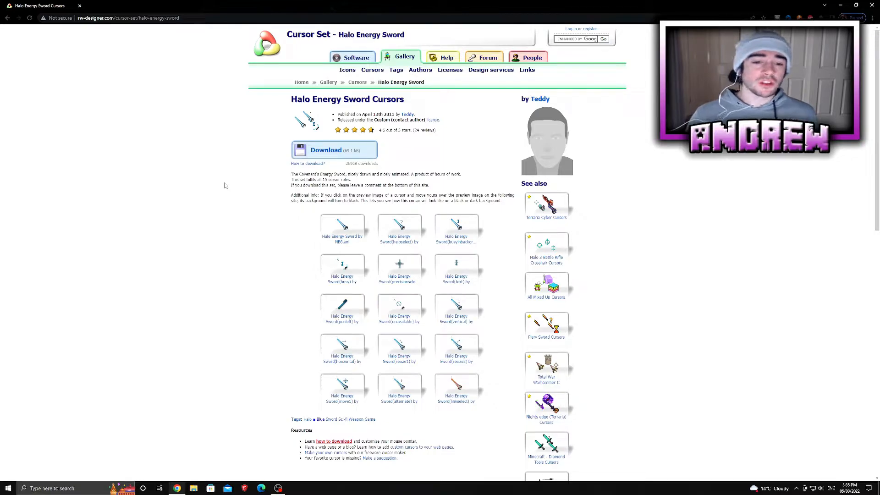
{"action": "left_click", "coordinate": [323, 224]}
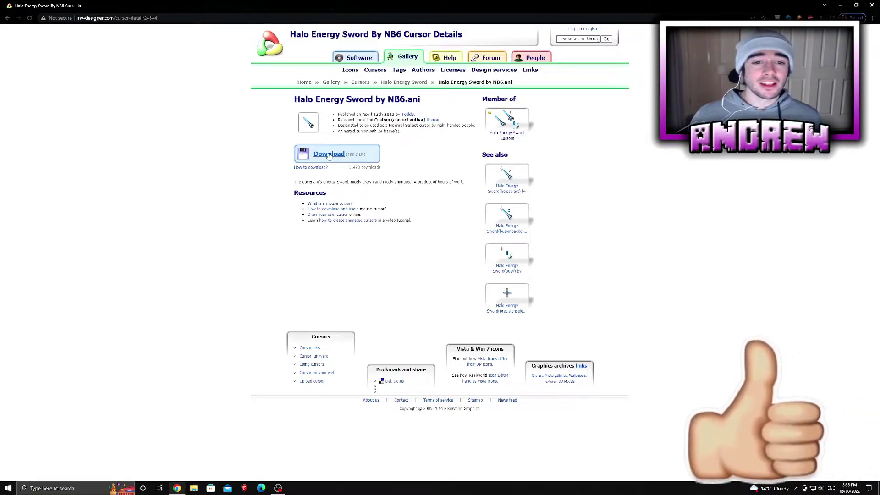
{"action": "left_click", "coordinate": [329, 154]}
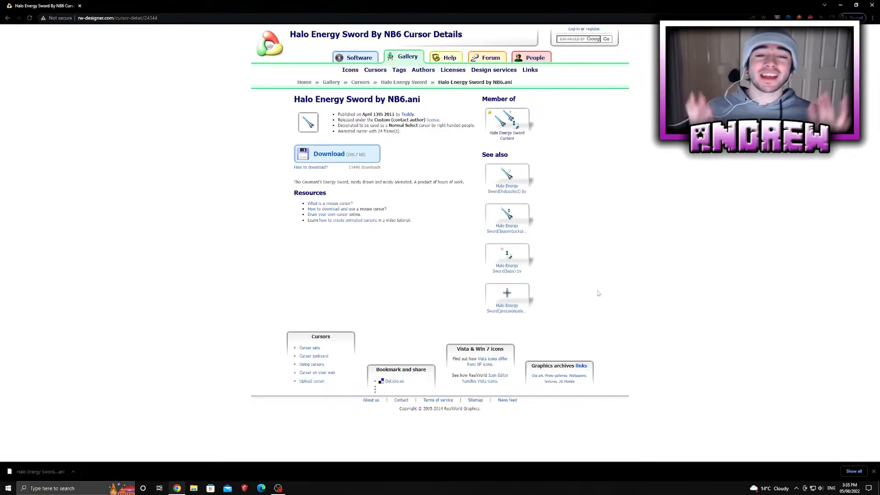
Minimize Chrome and open Mouse settings from a Windows search for "mouse settings"
{"action": "left_click", "coordinate": [872, 471]}
{"action": "left_click", "coordinate": [840, 5]}
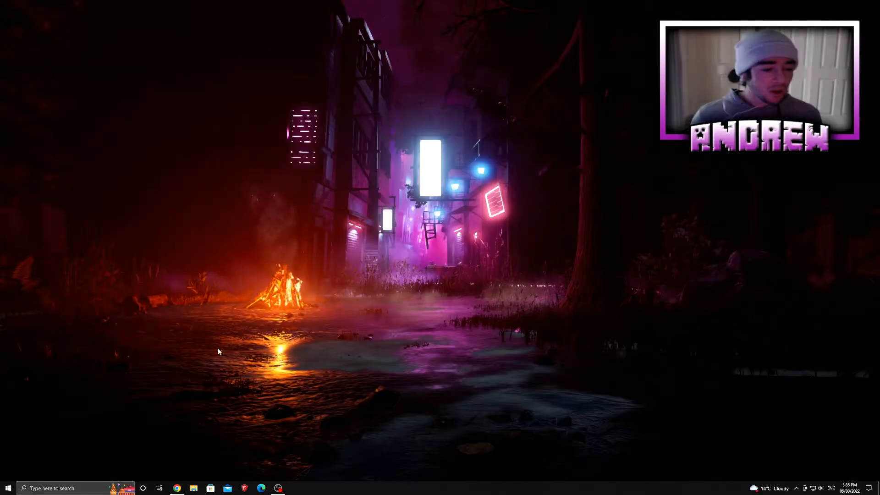
{"action": "left_click", "coordinate": [52, 489]}
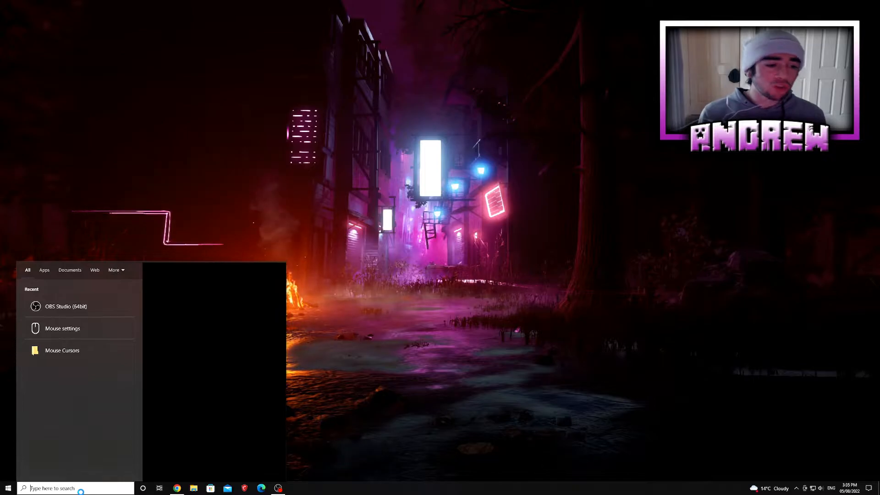
{"action": "type", "text": "mouse settings"}
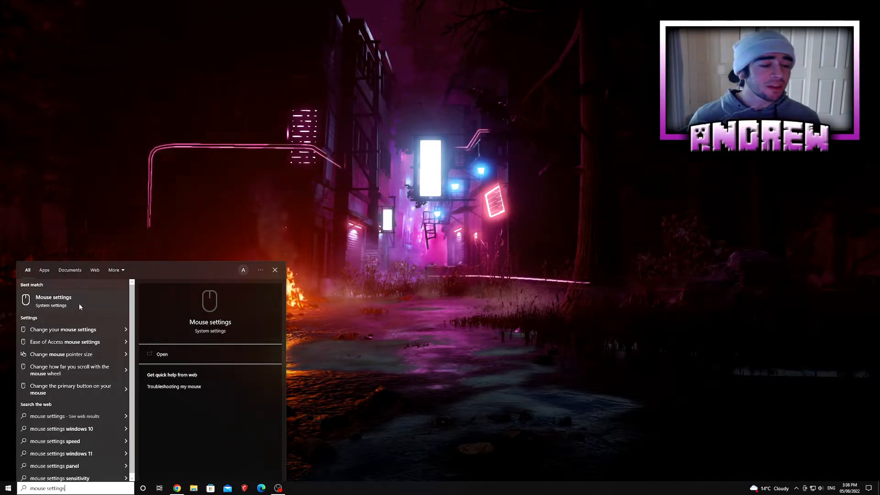
{"action": "left_click", "coordinate": [79, 303]}
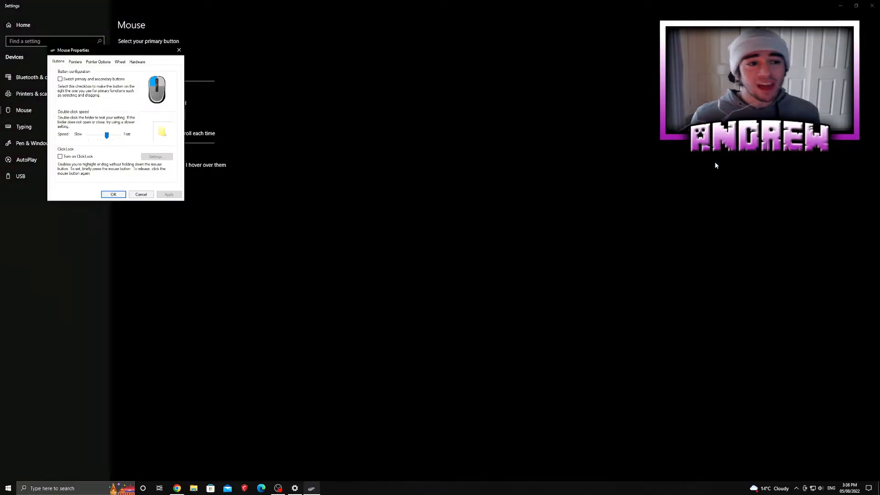
On the Pointers tab, choose Normal Select as the pointer to replace
{"action": "left_click", "coordinate": [840, 9]}
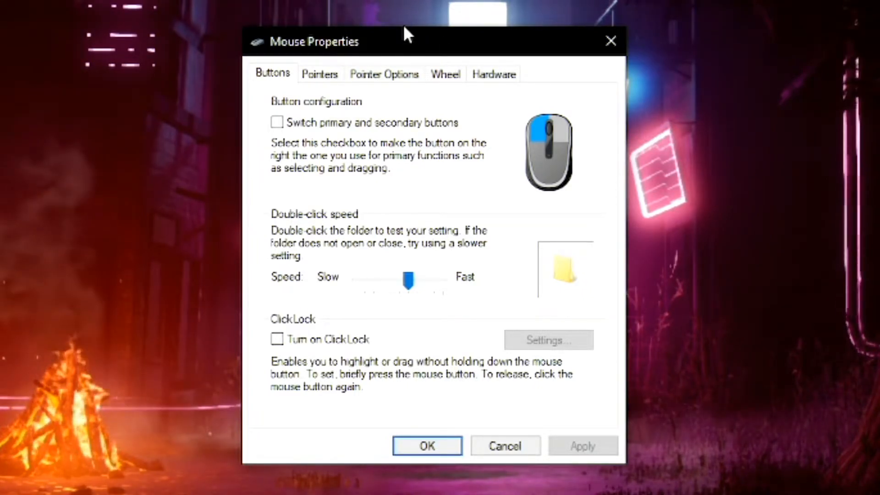
{"action": "left_click_drag", "start_coordinate": [410, 42], "coordinate": [459, 44]}
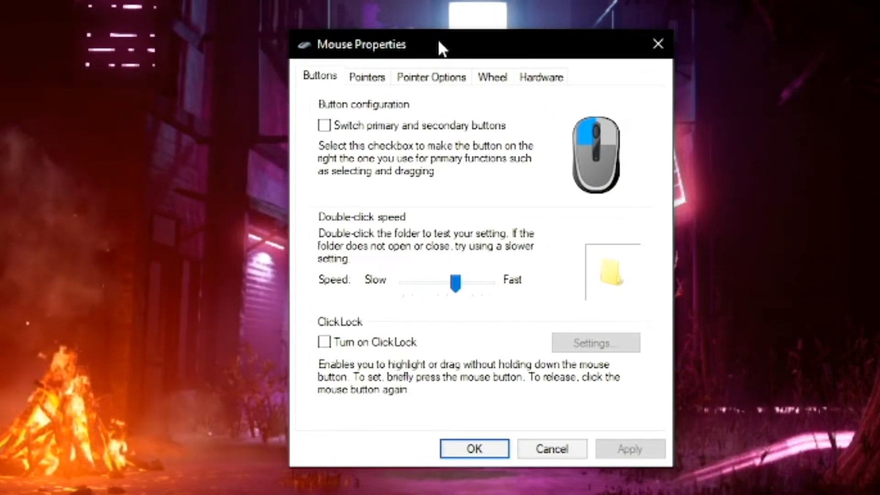
{"action": "left_click", "coordinate": [368, 78]}
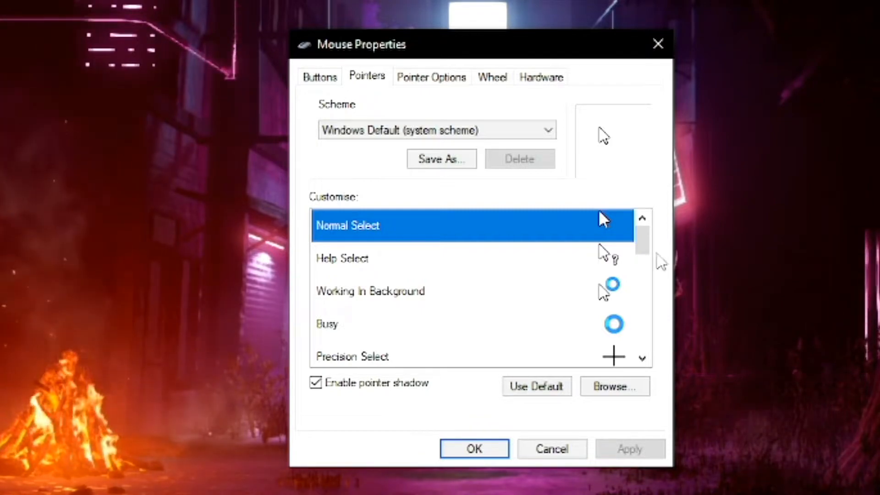
{"action": "mouse_move", "coordinate": [642, 240]}
{"action": "left_mouse_down"}
{"action": "mouse_move", "coordinate": [651, 265]}
{"action": "mouse_move", "coordinate": [647, 350]}
{"action": "left_mouse_up"}
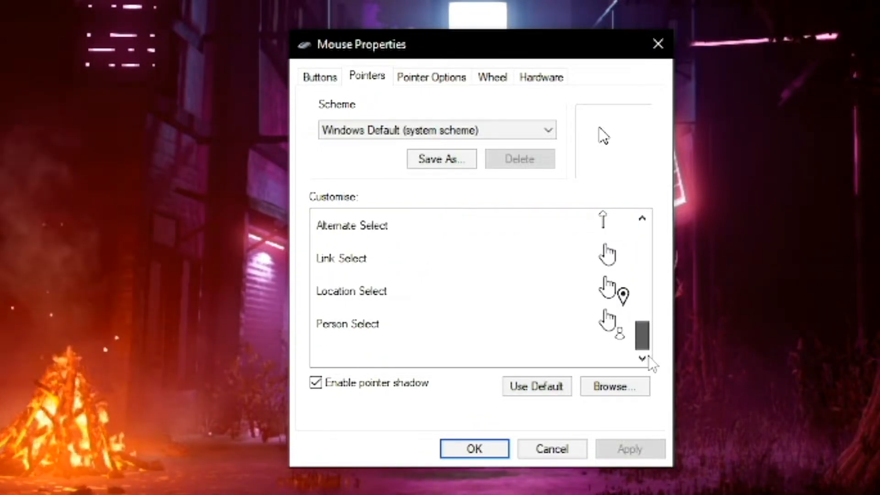
{"action": "left_click_drag", "start_coordinate": [646, 343], "coordinate": [666, 280]}
{"action": "left_click", "coordinate": [599, 220]}
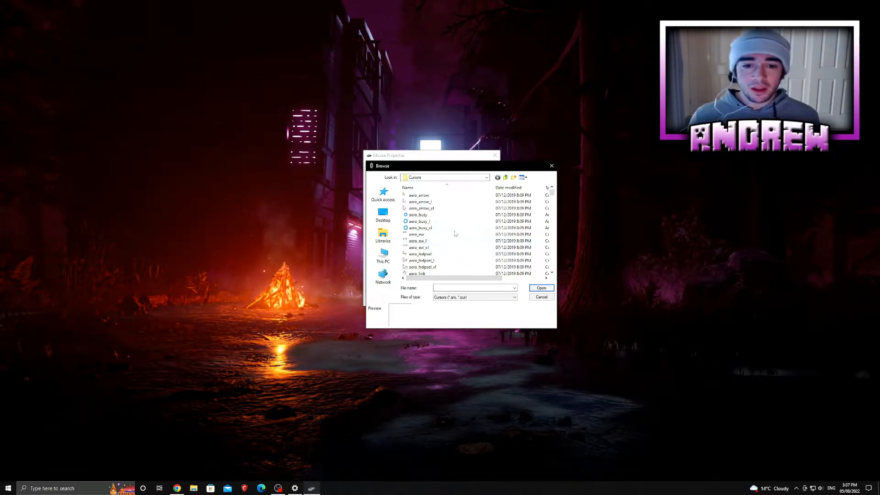
{"action": "scroll", "coordinate": [475, 234], "scroll_direction": "down", "scroll_amount": 3}
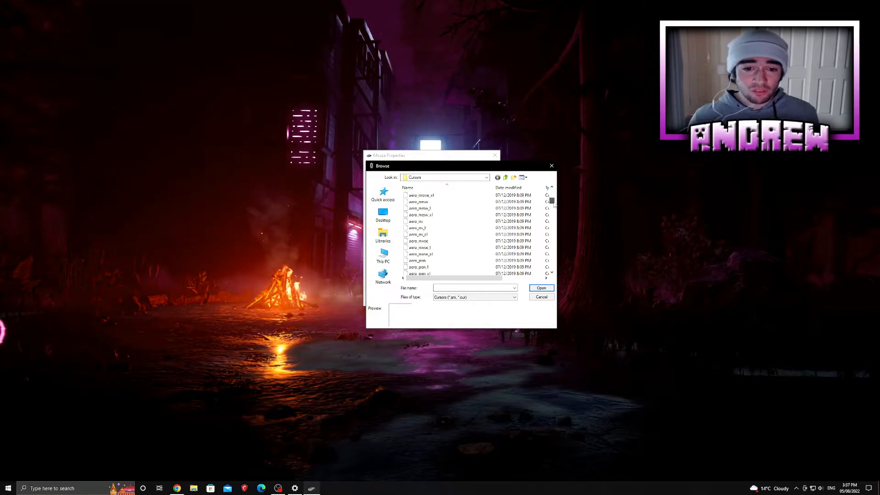
{"action": "scroll", "coordinate": [474, 234], "scroll_direction": "down", "scroll_amount": 3}
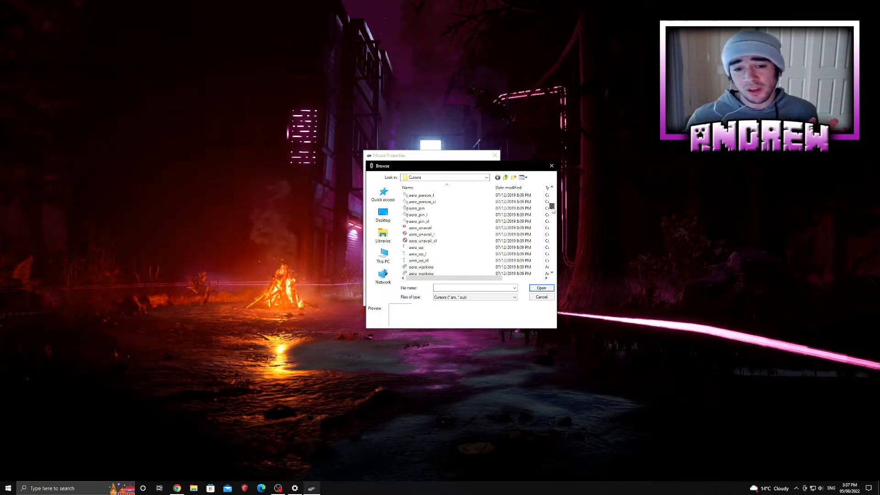
{"action": "scroll", "coordinate": [404, 256], "scroll_direction": "down", "scroll_amount": 1}
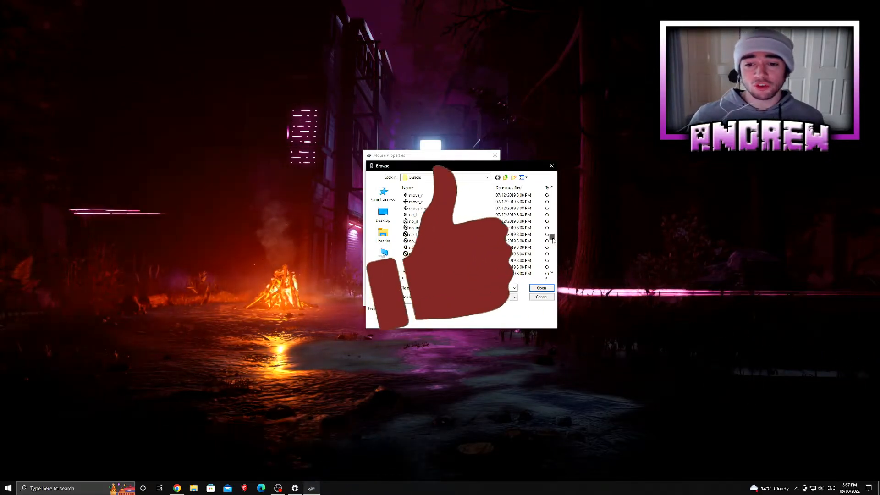
{"action": "left_click_drag", "start_coordinate": [551, 237], "coordinate": [551, 192]}
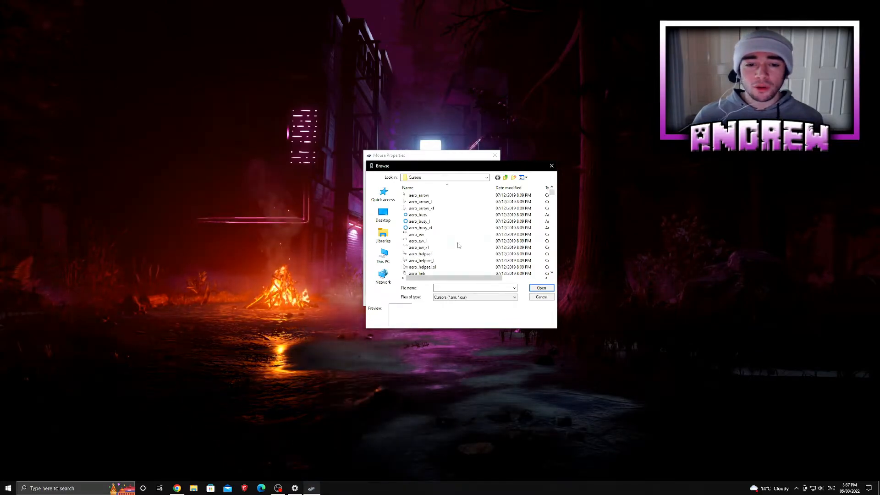
Navigate the Browse dialog toward This PC to locate the downloaded sword cursor
{"action": "left_click", "coordinate": [383, 258]}
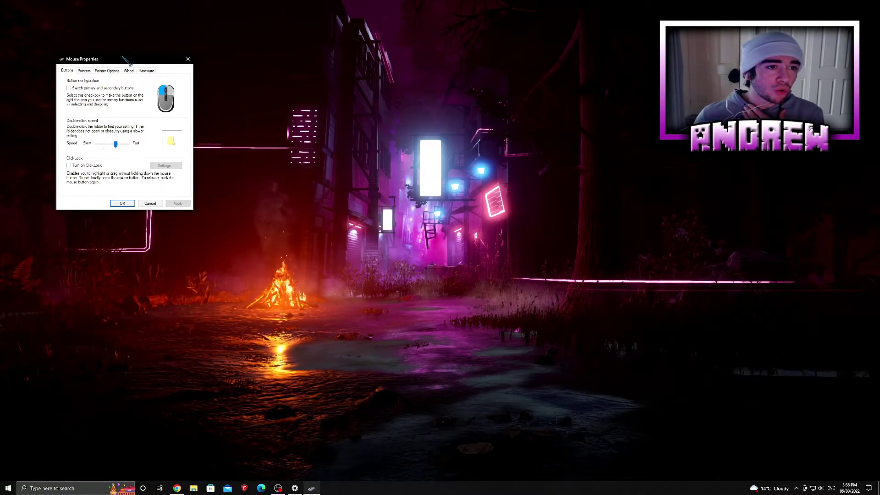
Centre the Mouse Properties window and show the Pointers tab with the sword as Normal Select
{"action": "left_click_drag", "start_coordinate": [127, 61], "coordinate": [431, 187]}
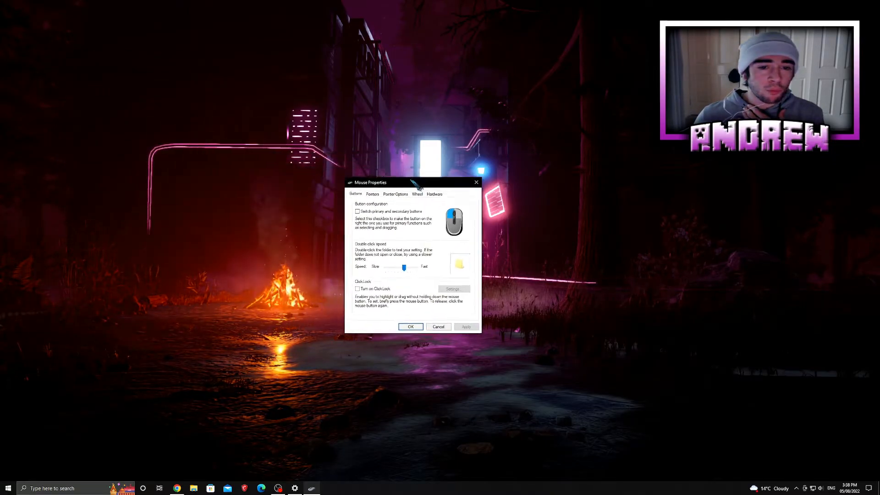
{"action": "left_click", "coordinate": [389, 198]}
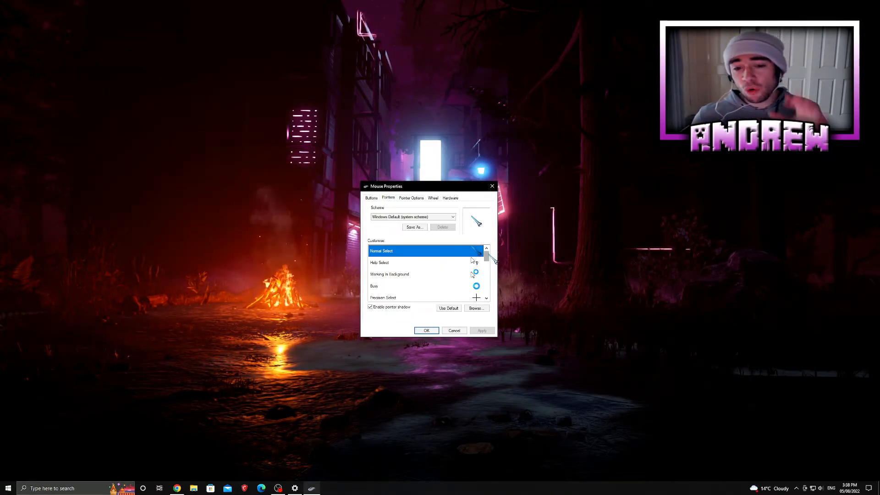
{"action": "left_click_drag", "start_coordinate": [488, 257], "coordinate": [488, 265]}
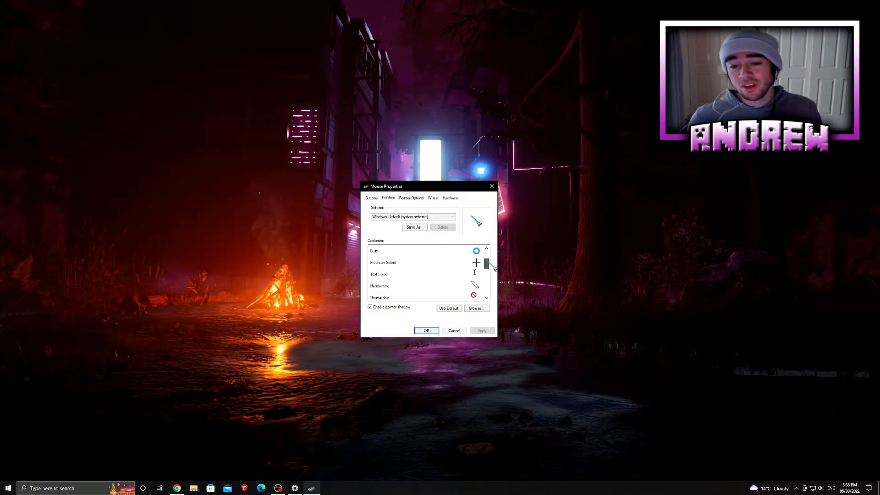
{"action": "left_click_drag", "start_coordinate": [490, 273], "coordinate": [490, 275]}
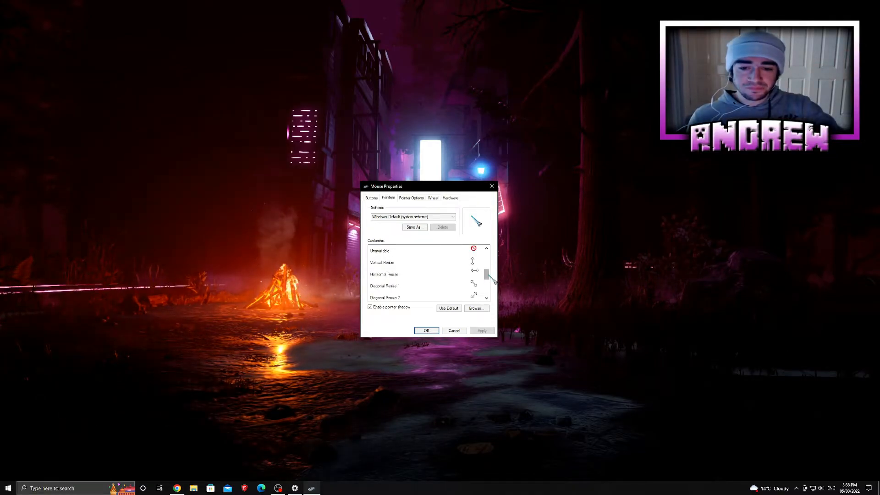
{"action": "left_click_drag", "start_coordinate": [491, 279], "coordinate": [492, 267]}
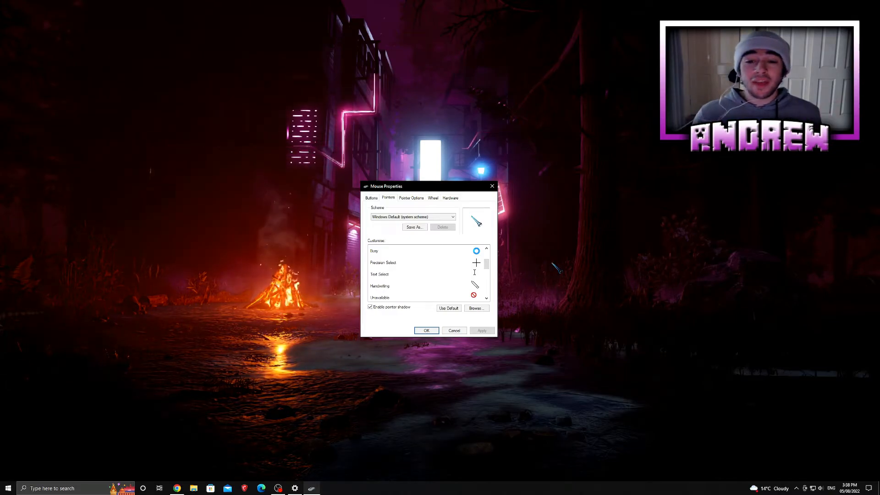
{"action": "scroll", "coordinate": [481, 268], "scroll_direction": "up", "scroll_amount": 3}
Save the pointer set as a scheme named Holo Cursor Scheme and close Mouse Properties with OK
{"action": "left_click", "coordinate": [446, 217]}
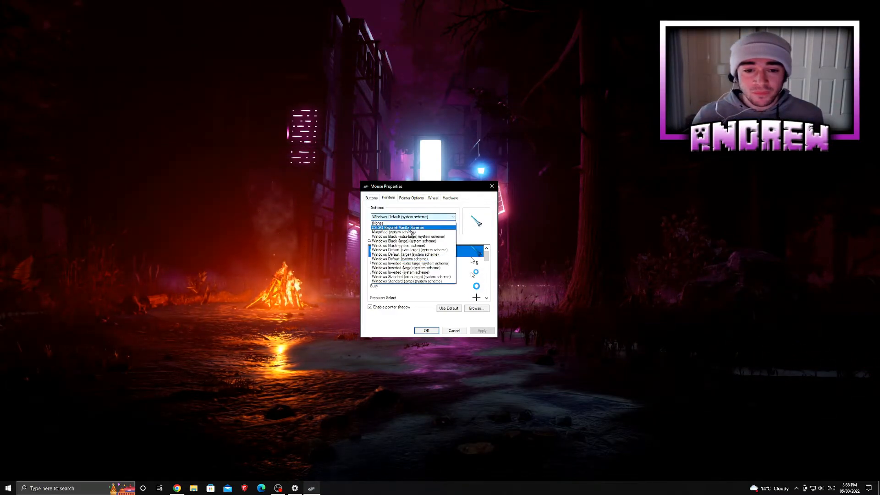
{"action": "left_click", "coordinate": [412, 222]}
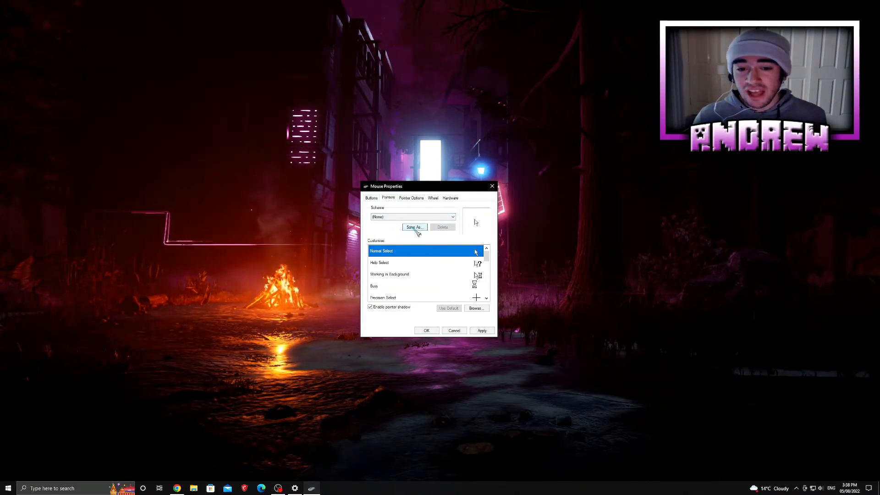
{"action": "left_click", "coordinate": [415, 228]}
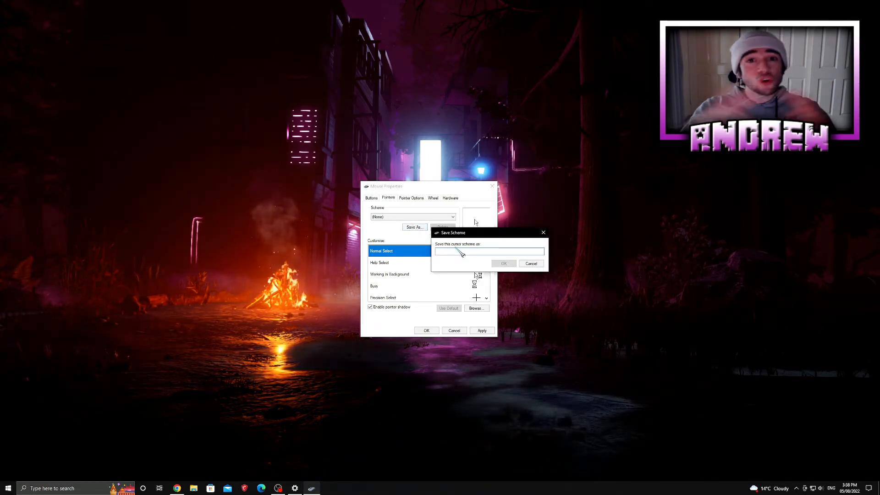
{"action": "type", "text": "Ho"}
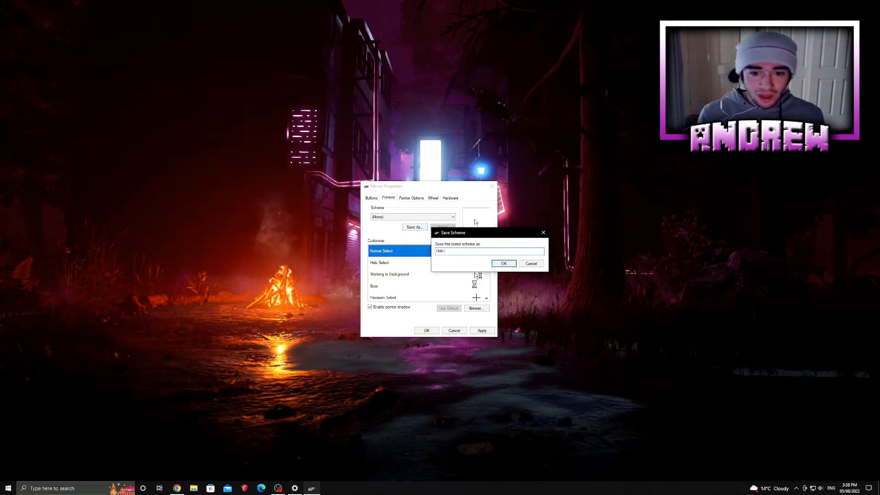
{"action": "type", "text": "lo C"}
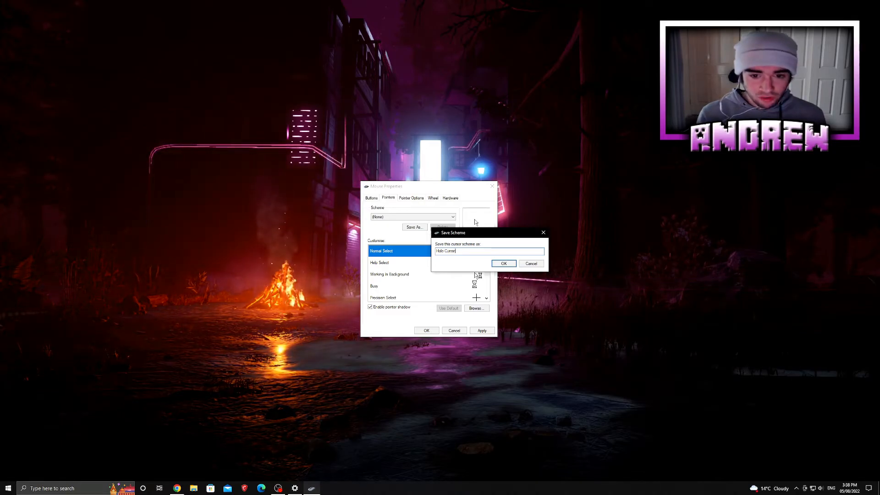
{"action": "type", "text": "ursor"}
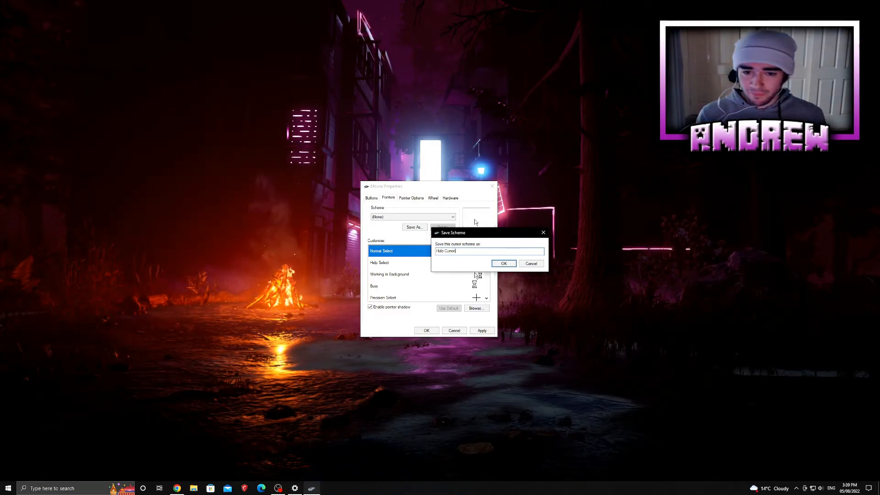
{"action": "type", "text": " Scheme"}
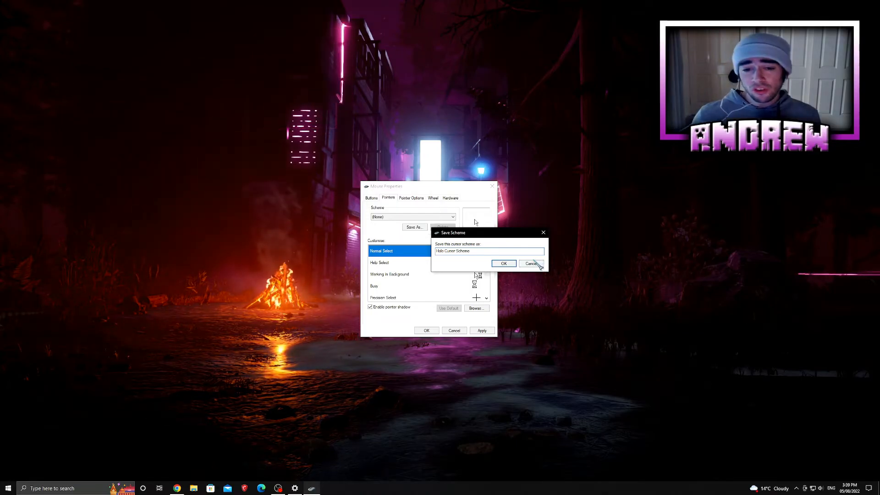
{"action": "left_click", "coordinate": [536, 264]}
{"action": "left_click", "coordinate": [372, 198]}
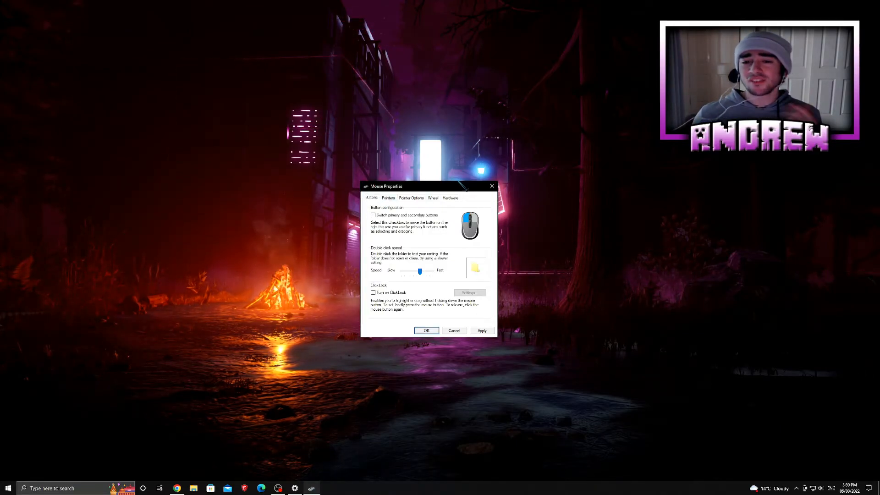
{"action": "left_click", "coordinate": [427, 331]}
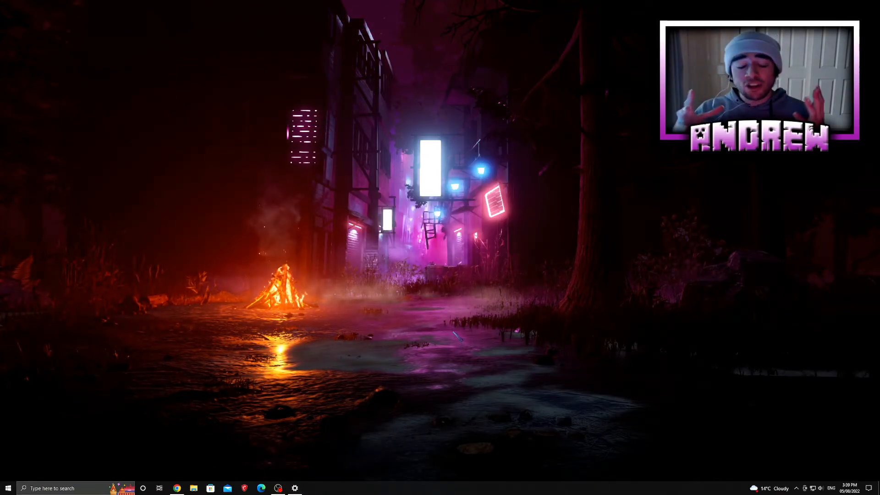